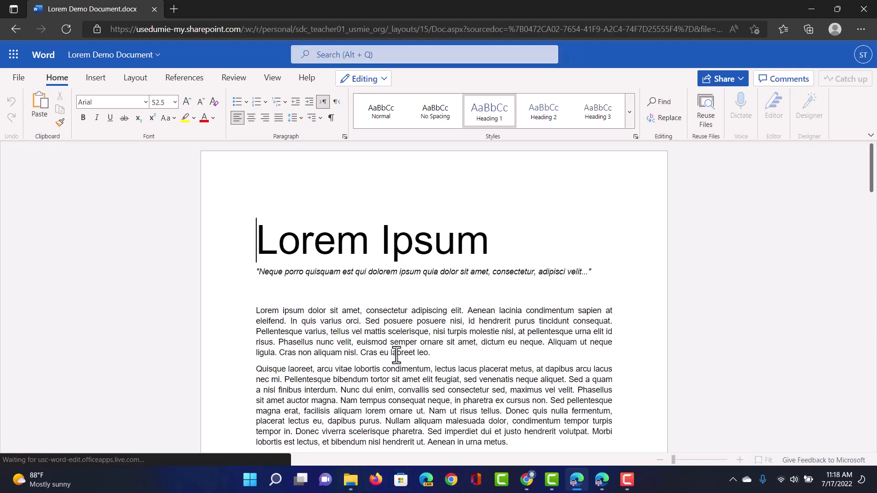
# Step: Restrict the document's share link to Specific people and turn on Open in review mode only
pyautogui.scroll(-5, 397, 355)
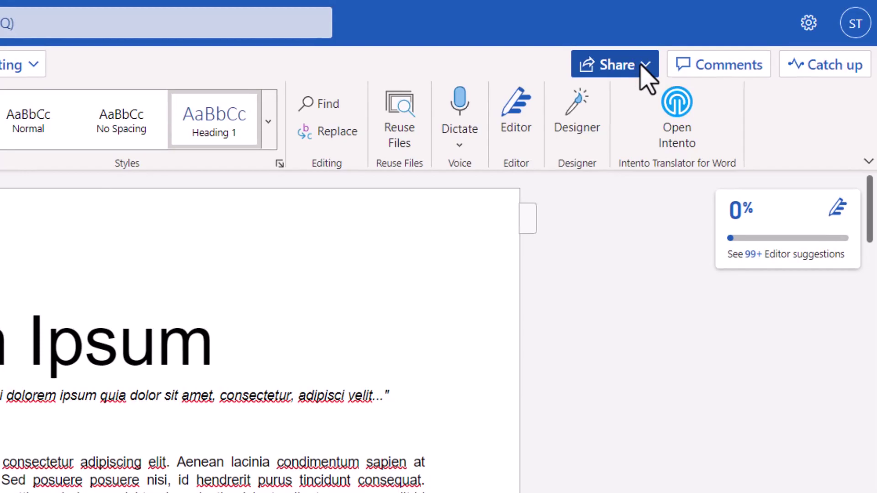
pyautogui.click(644, 66)
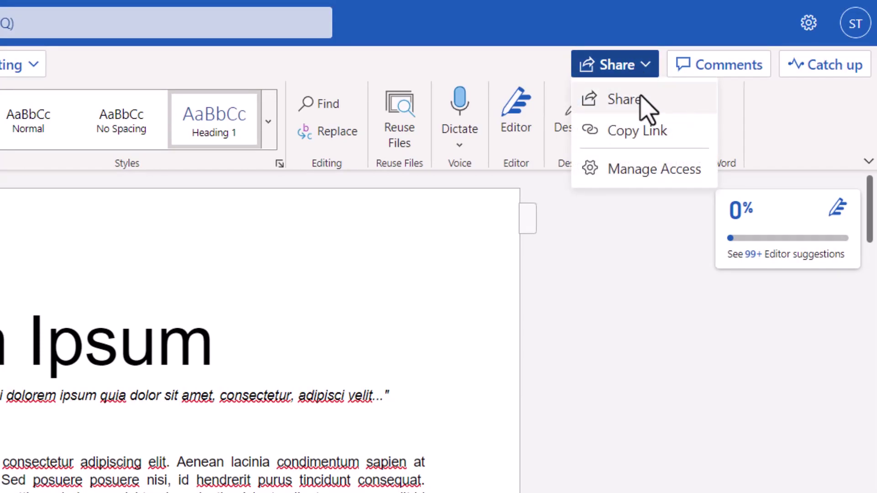
pyautogui.click(642, 98)
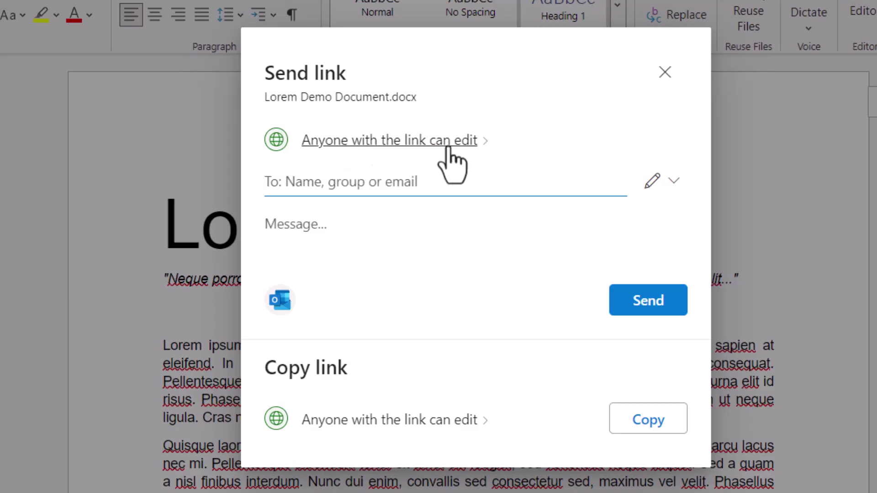
pyautogui.click(475, 142)
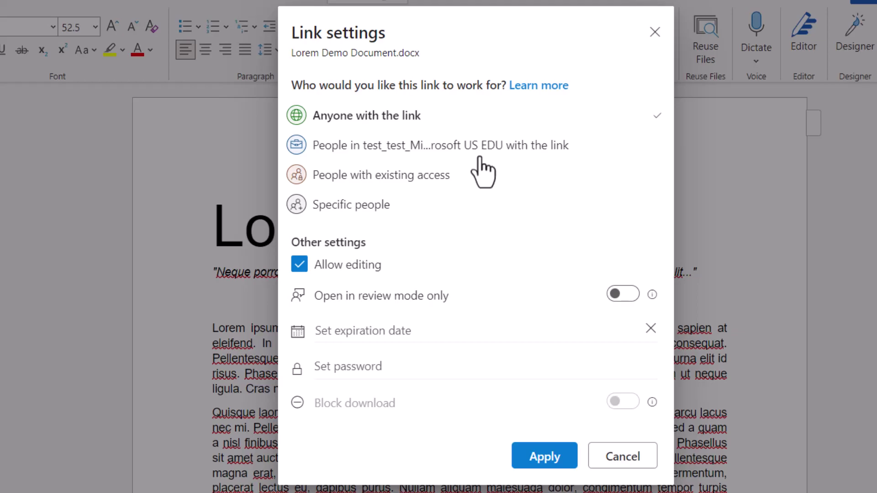
pyautogui.click(355, 207)
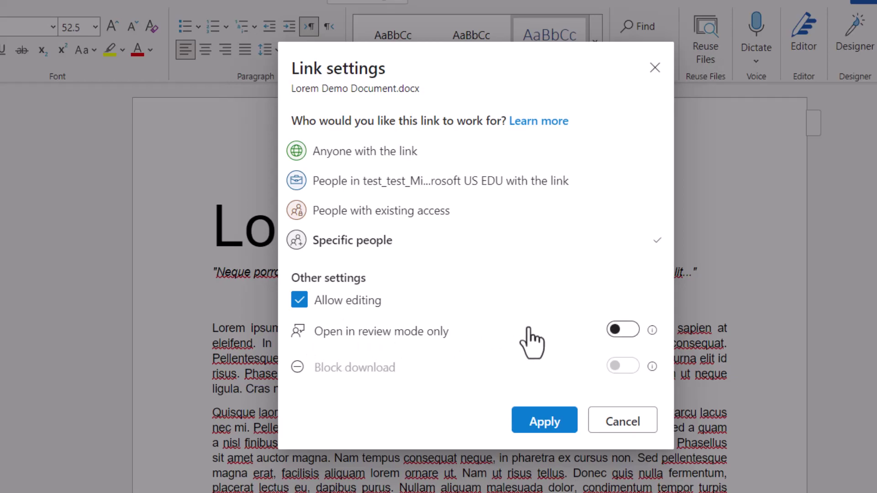
pyautogui.click(620, 332)
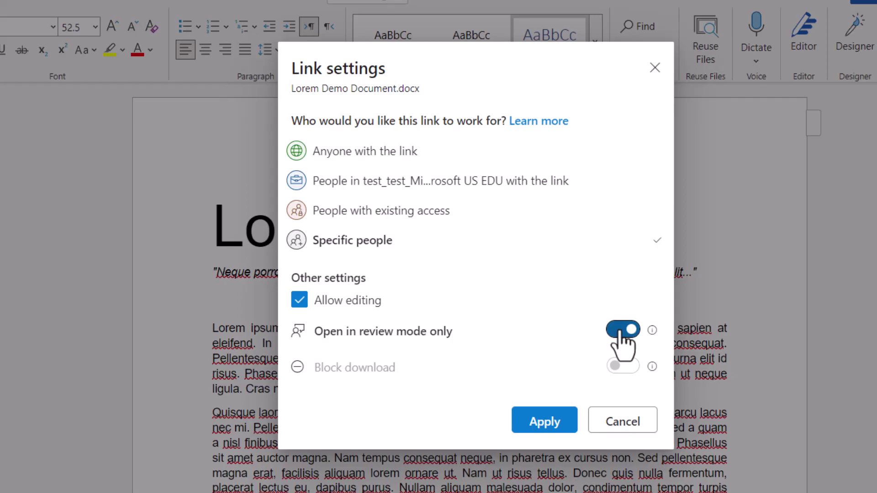
pyautogui.click(545, 423)
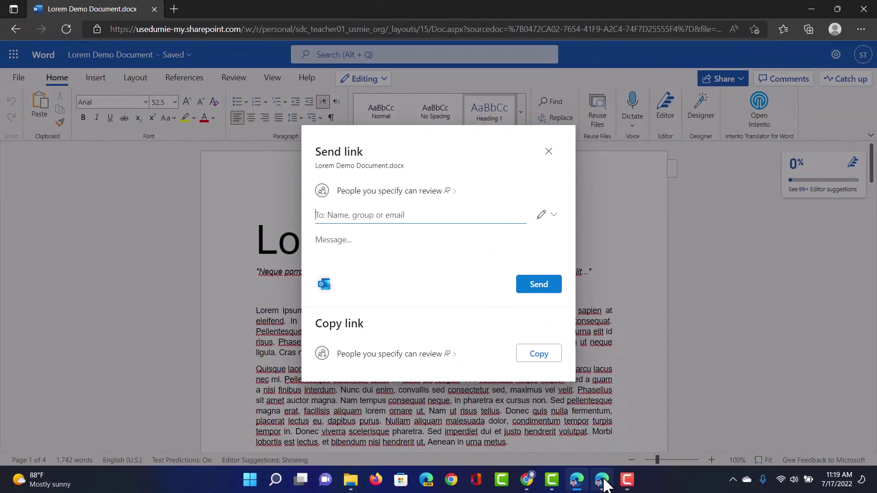
# Step: Add the colleague as recipient in the Send link form and send the review-only link
pyautogui.click(604, 479)
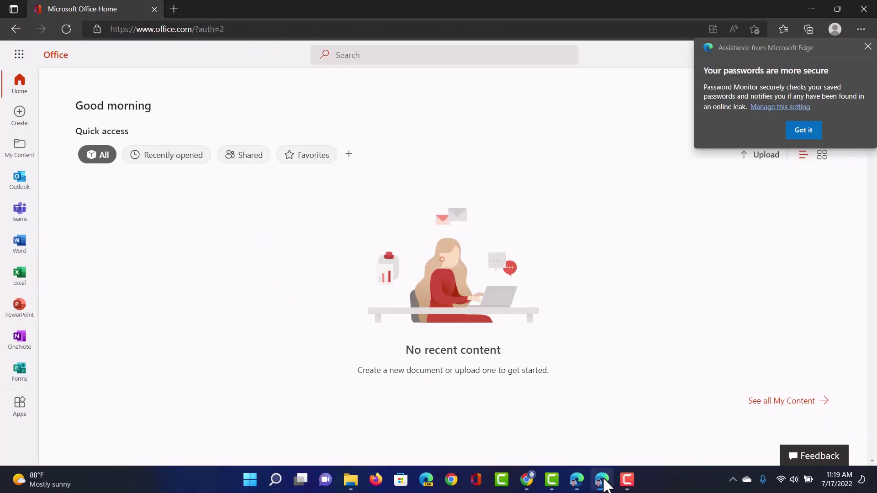
pyautogui.click(577, 485)
pyautogui.write('sdc teacher')
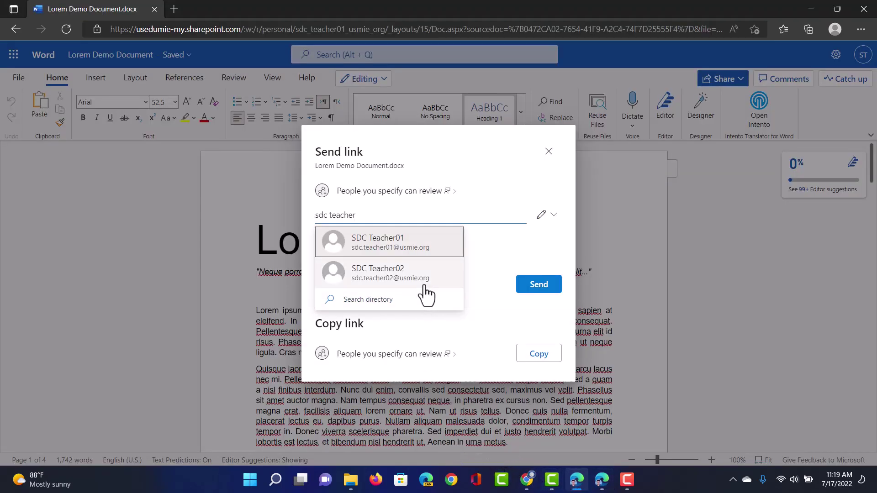
pyautogui.click(423, 283)
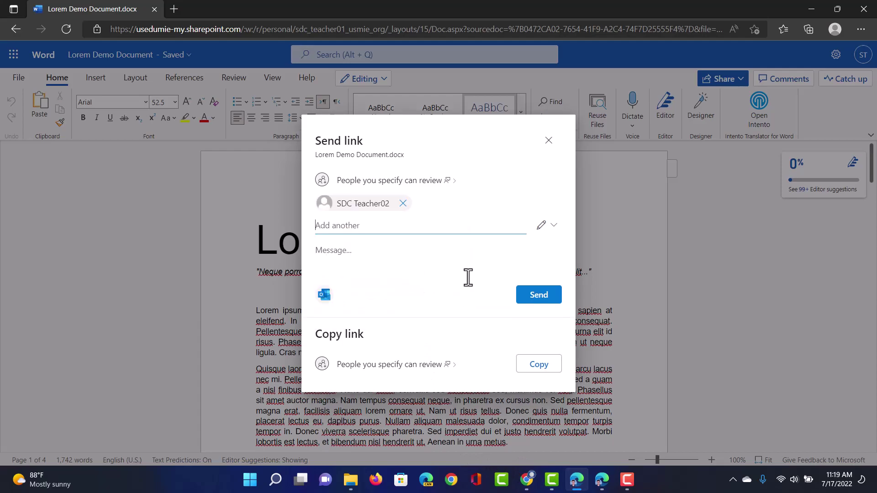
pyautogui.click(542, 298)
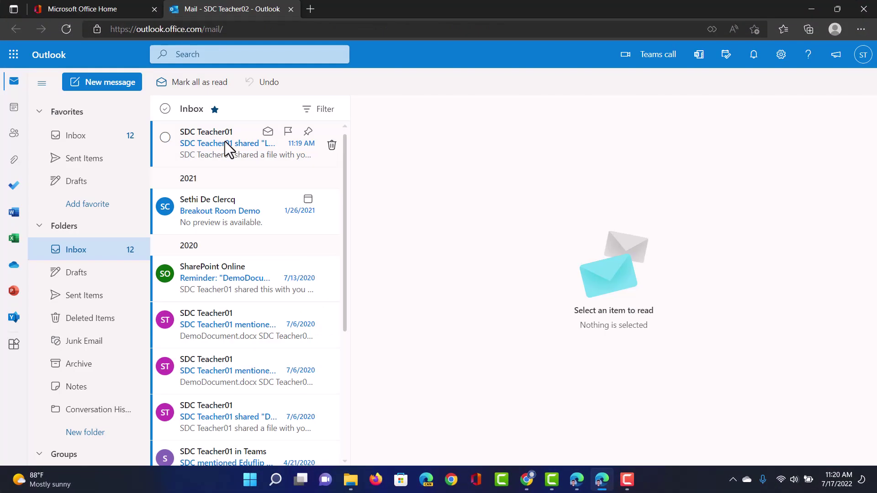
# Step: Open the shared Lorem Demo Document email in the Outlook inbox and scroll through it
pyautogui.click(223, 145)
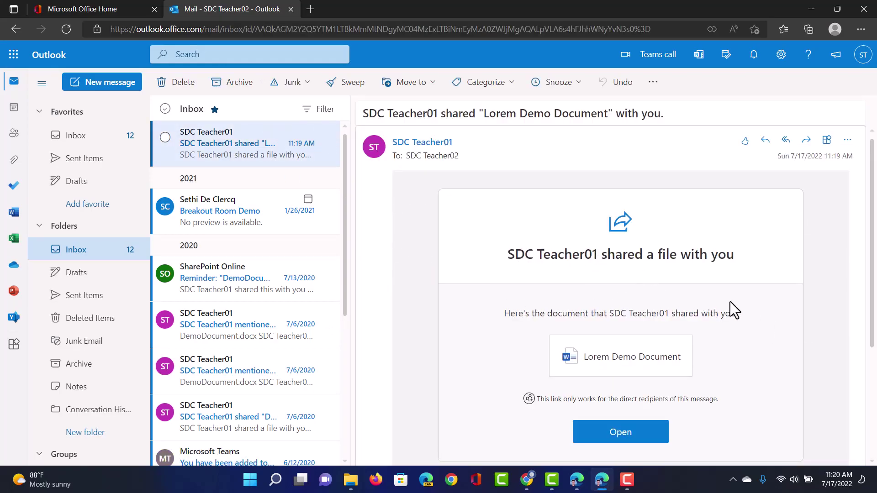
pyautogui.scroll(-2, 731, 302)
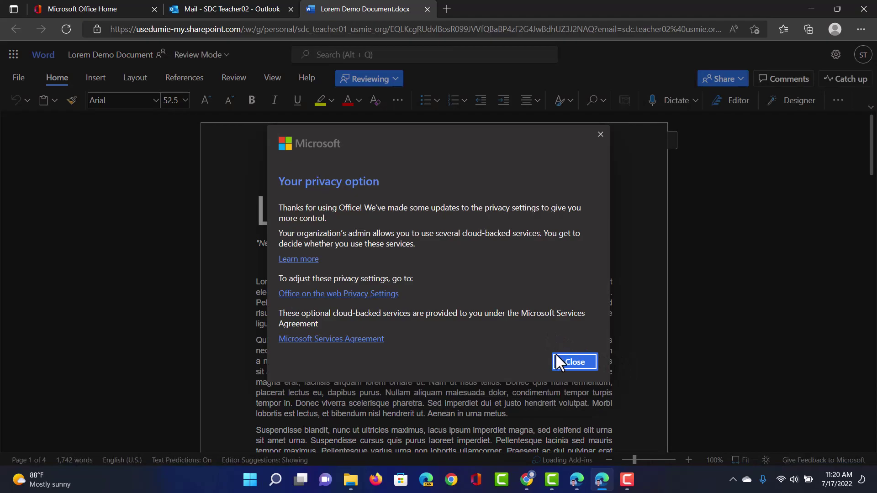
# Step: Close the privacy notice, turn off Dark Mode and switch on Page Ends in the View tab
pyautogui.click(577, 361)
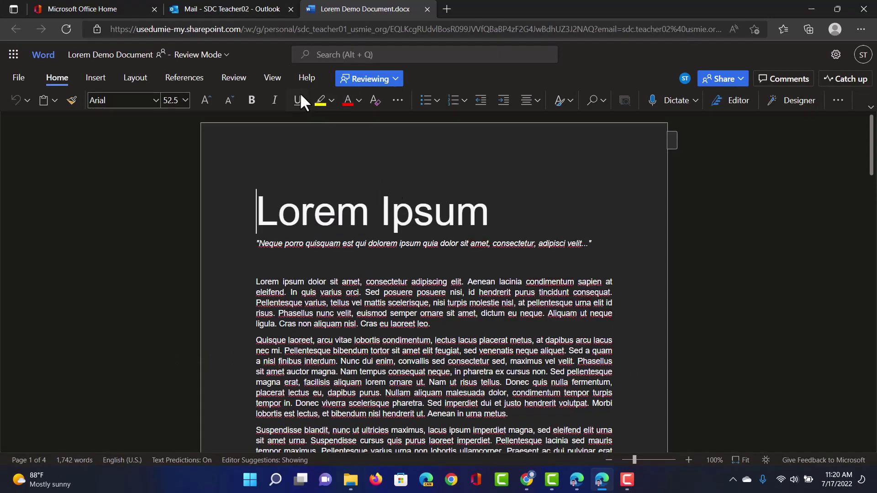
pyautogui.click(273, 78)
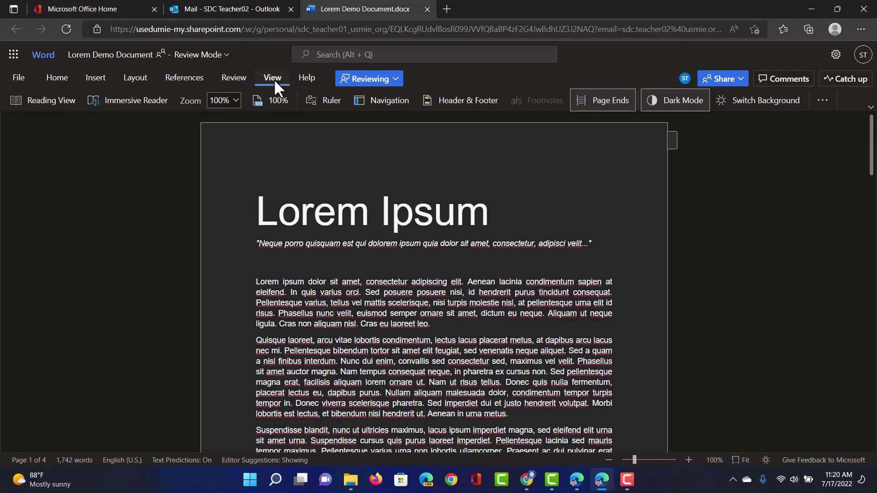
pyautogui.click(687, 103)
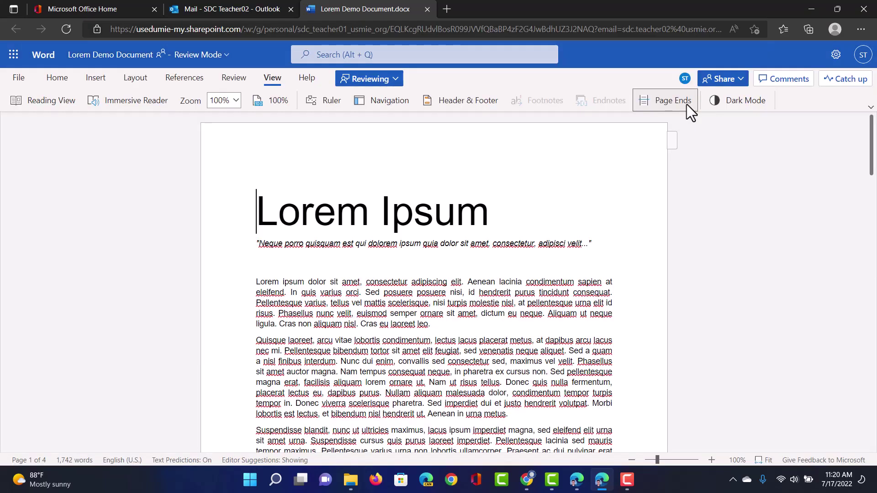
pyautogui.click(687, 104)
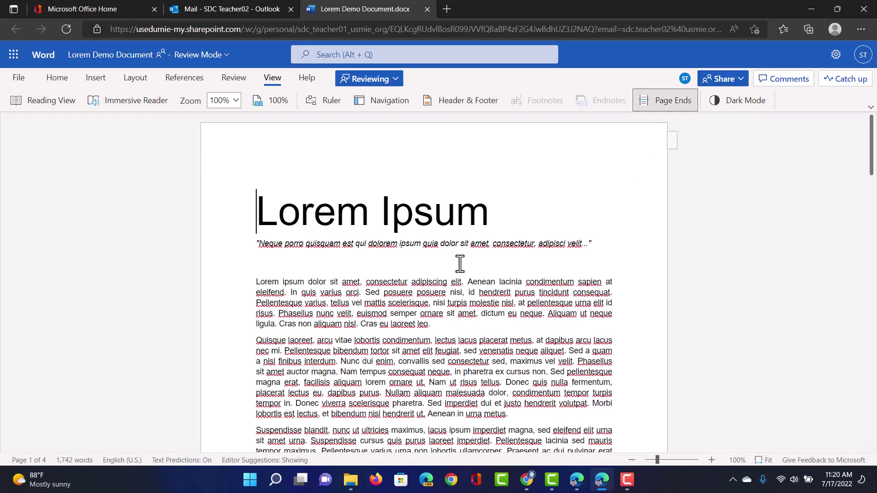
# Step: Suggest 'connecter' for 'consectetur' and bold the passage from 'at dapibus' to the line's end
pyautogui.click(380, 283)
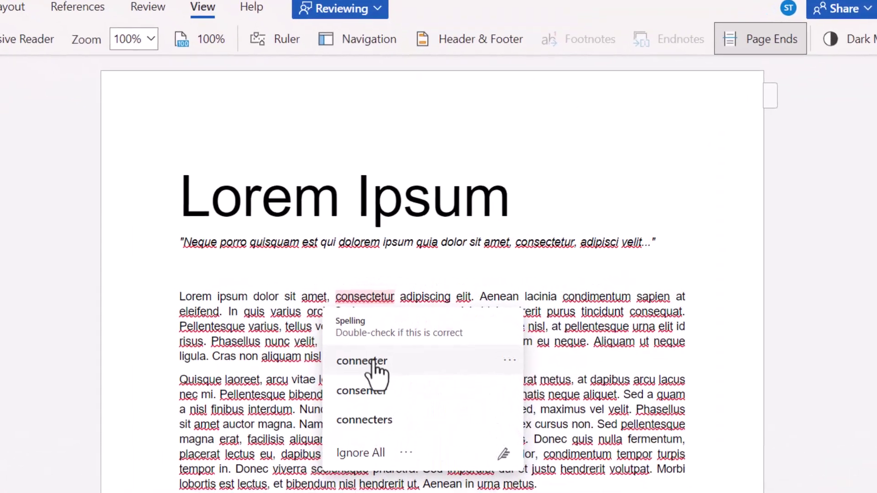
pyautogui.click(374, 366)
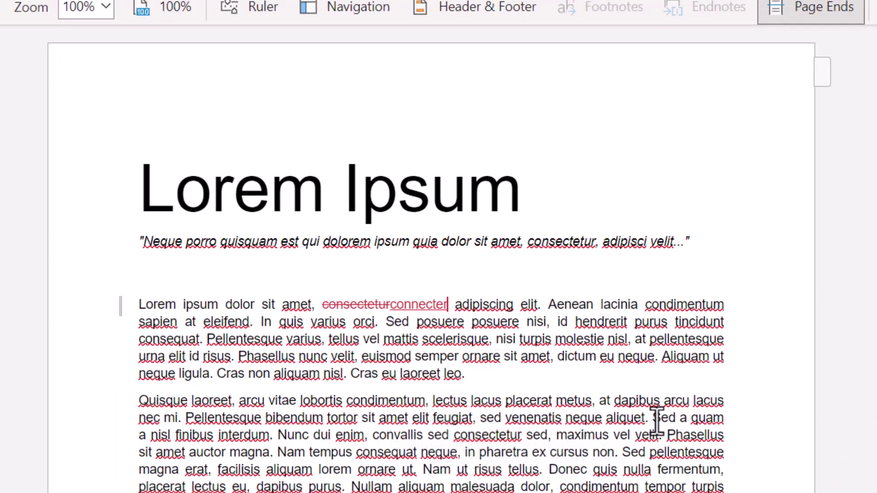
pyautogui.moveTo(600, 401); pyautogui.dragTo(726, 437)
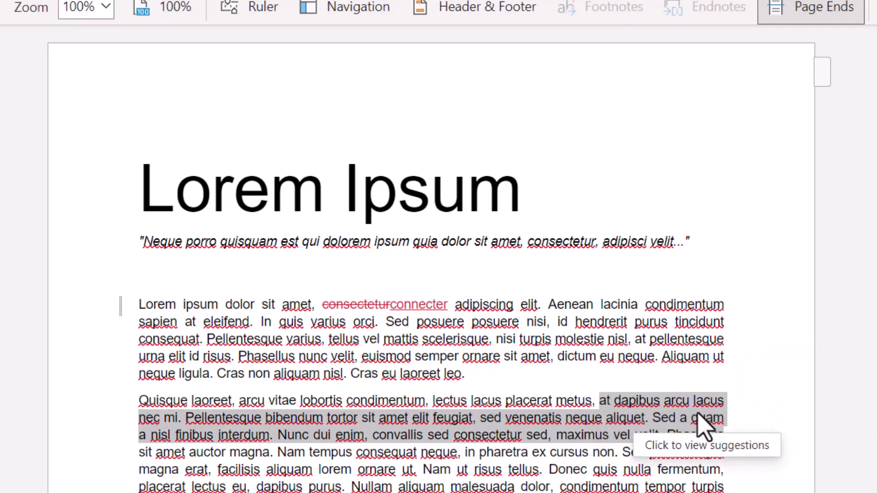
pyautogui.click(138, 1)
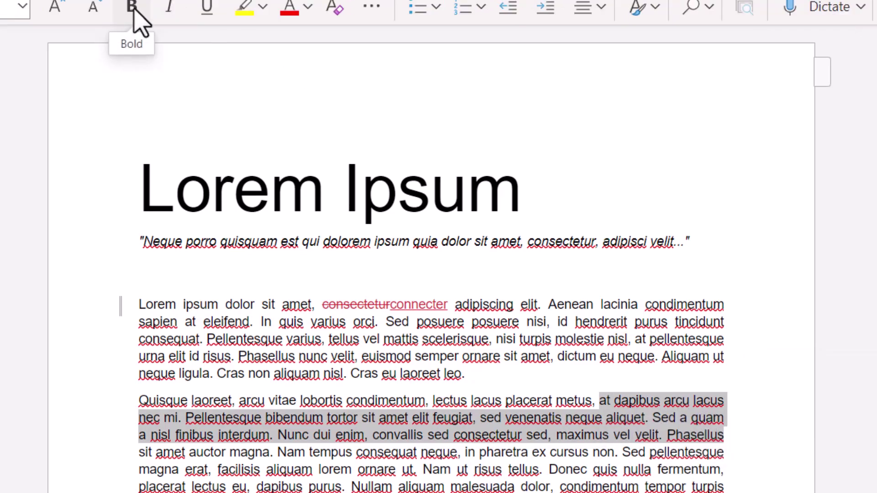
pyautogui.click(132, 10)
# Step: Replace 'lacus ipsum im' with 'hello world' and start a new paragraph after it
pyautogui.scroll(-2, 584, 436)
pyautogui.scroll(-2, 583, 436)
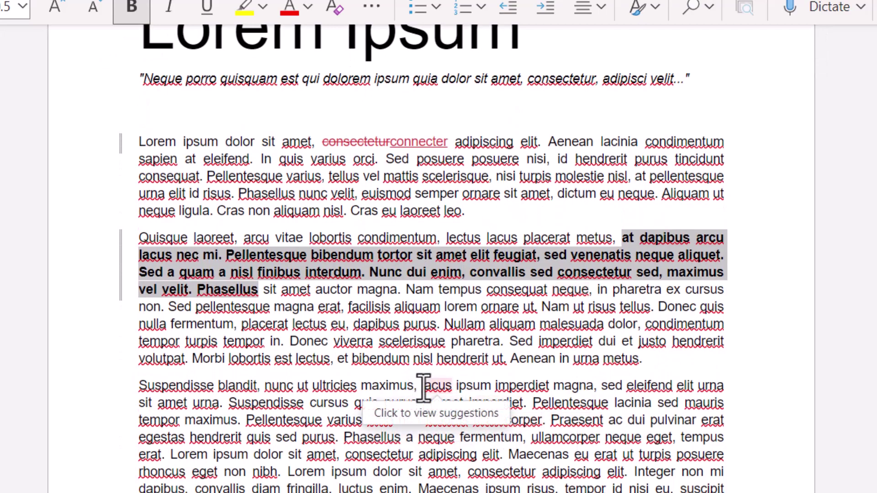
pyautogui.moveTo(422, 386); pyautogui.dragTo(509, 386)
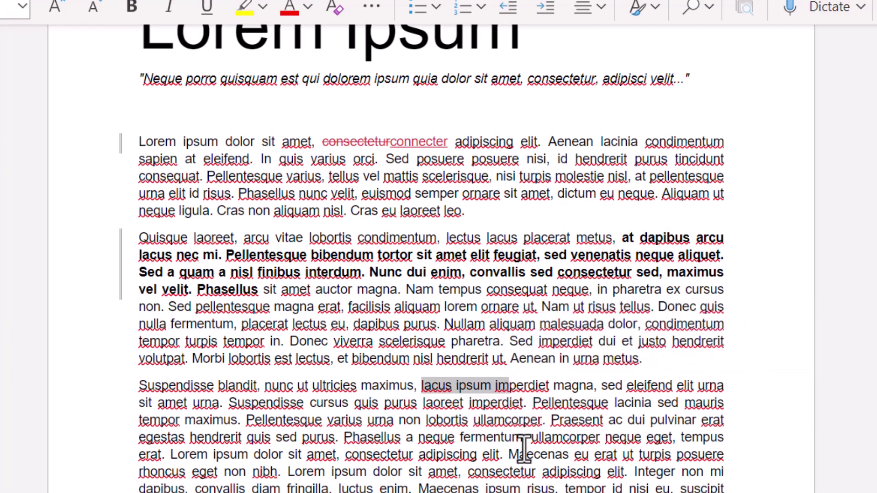
pyautogui.write('hello world')
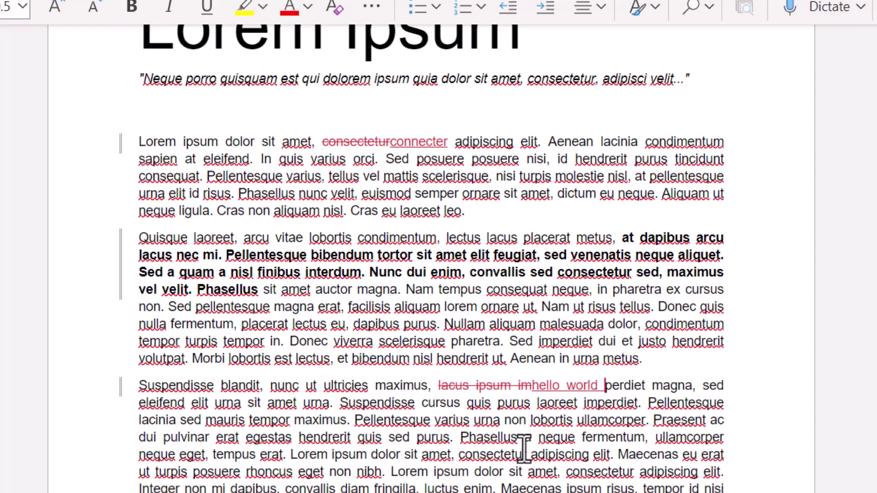
pyautogui.press('Return')
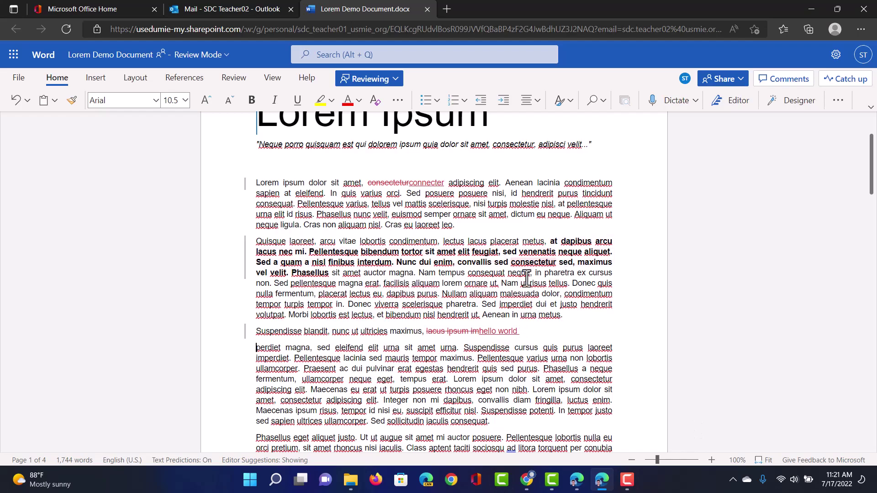
# Step: Close the reviewer's copy and return to the owner's open document
pyautogui.click(167, 161)
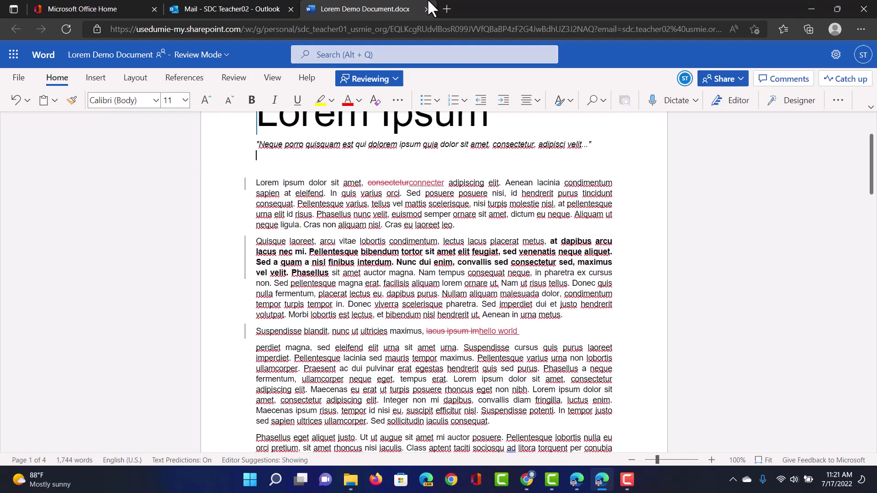
pyautogui.click(427, 9)
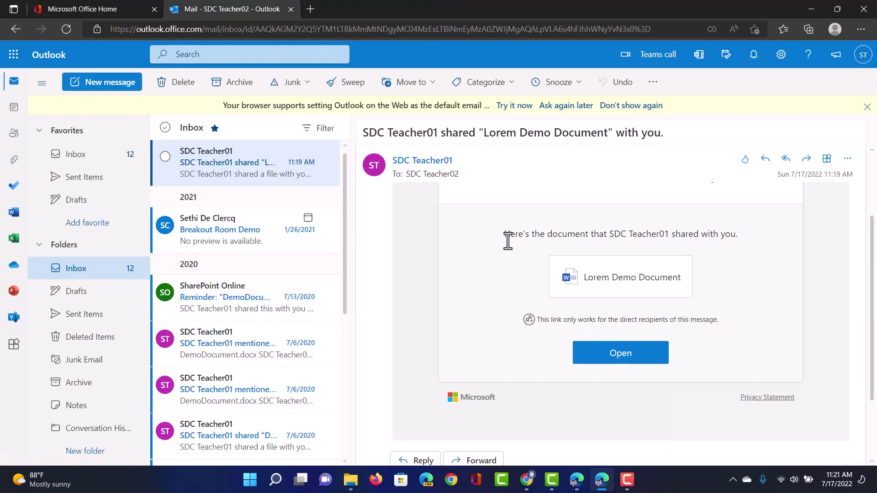
pyautogui.click(578, 480)
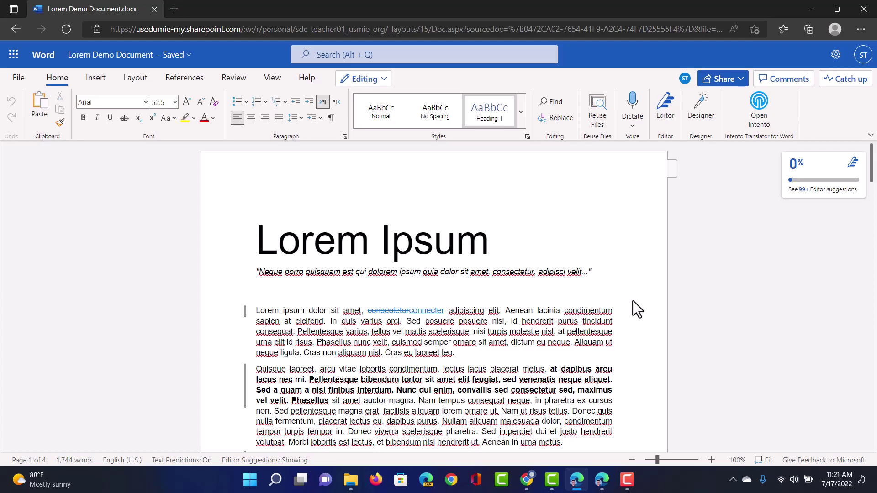
pyautogui.scroll(-1, 632, 301)
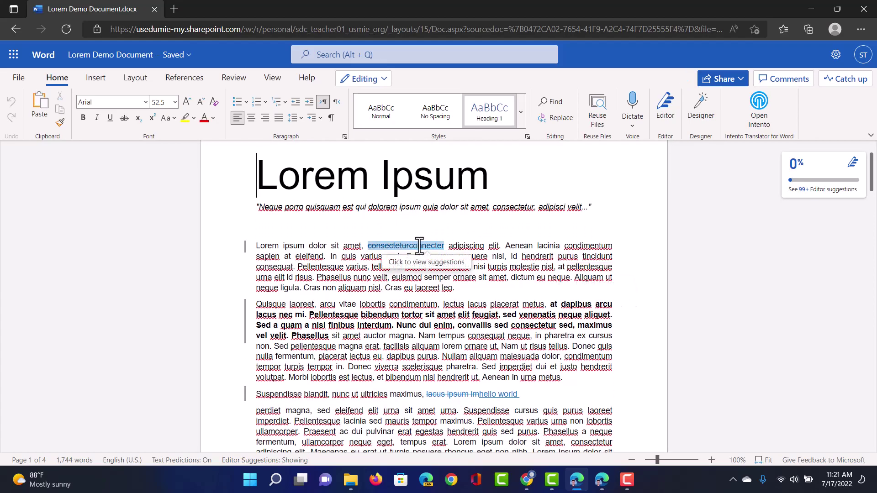
# Step: Accept the 'connecter' replacement and reject the suggested bold formatting
pyautogui.click(419, 246)
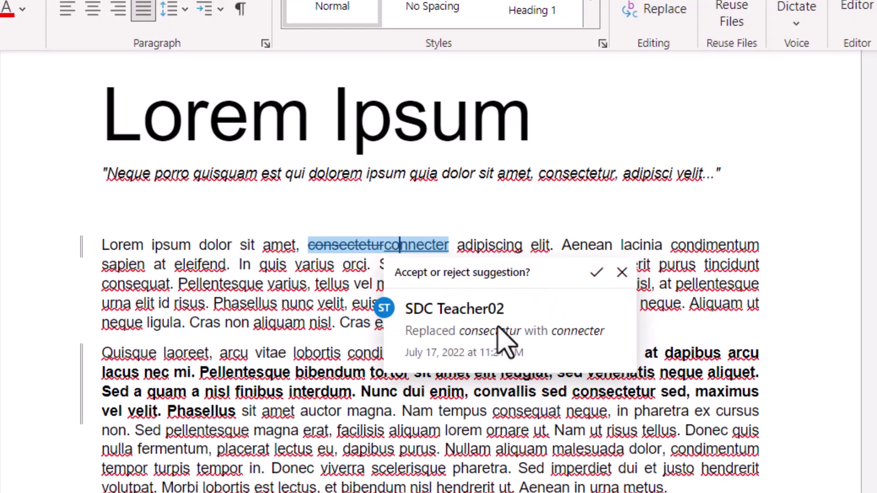
pyautogui.click(596, 273)
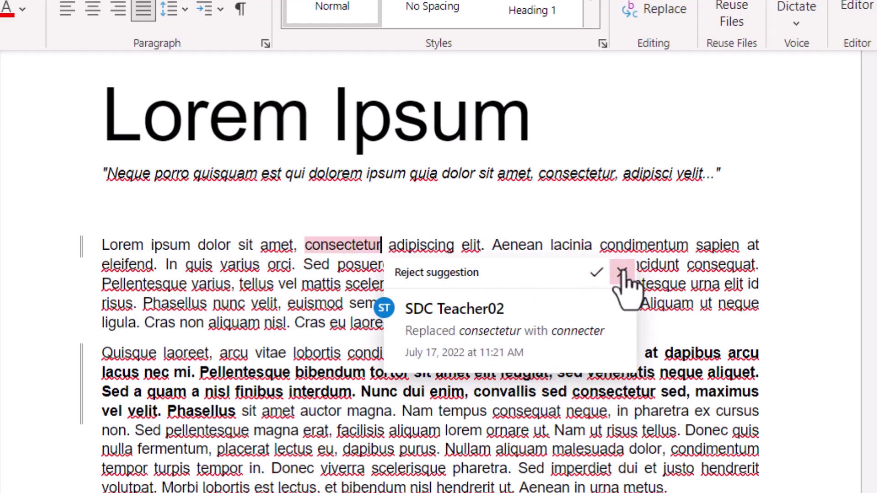
pyautogui.click(596, 272)
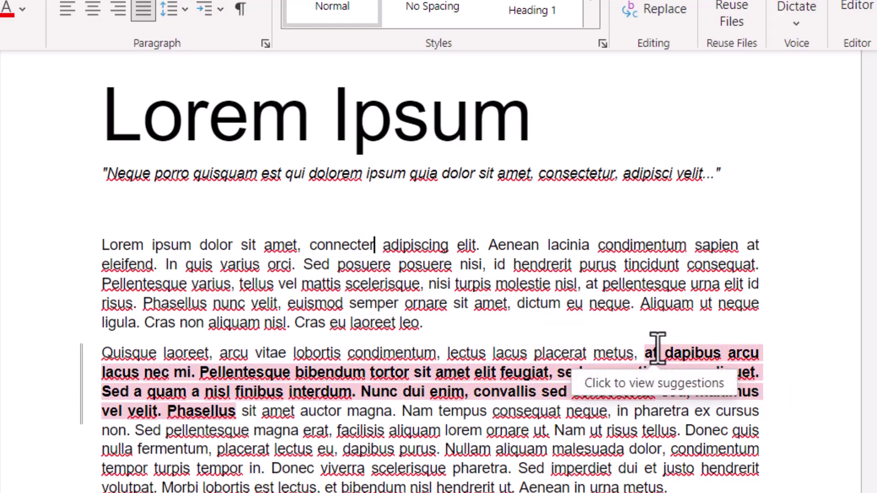
pyautogui.click(658, 352)
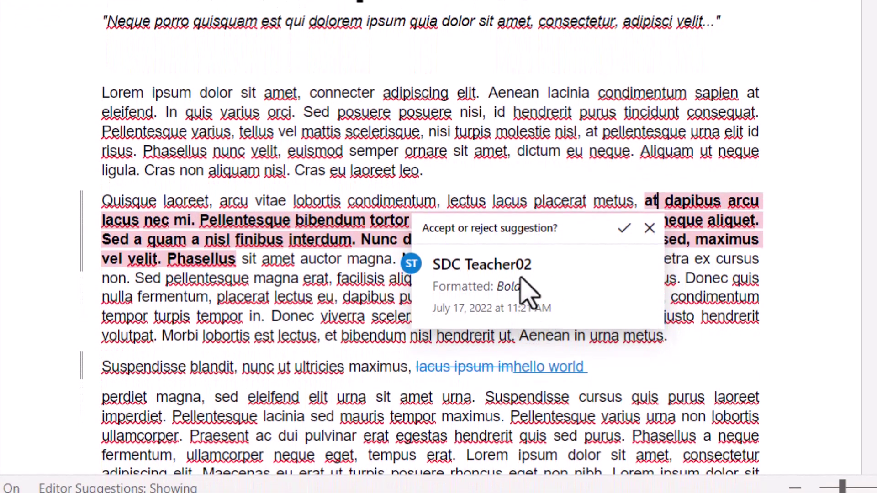
pyautogui.click(650, 229)
# Step: Accept the 'hello world' replacement of 'lacus ipsum im'
pyautogui.scroll(-1, 799, 386)
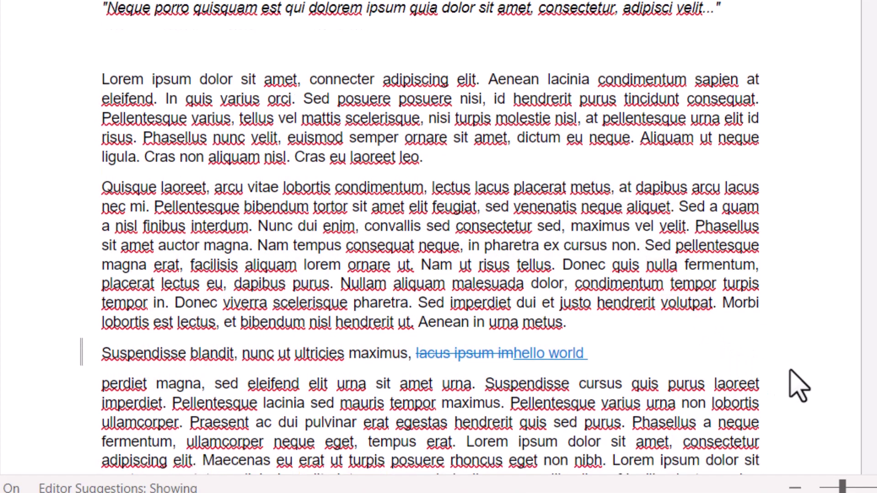
pyautogui.scroll(-3, 798, 385)
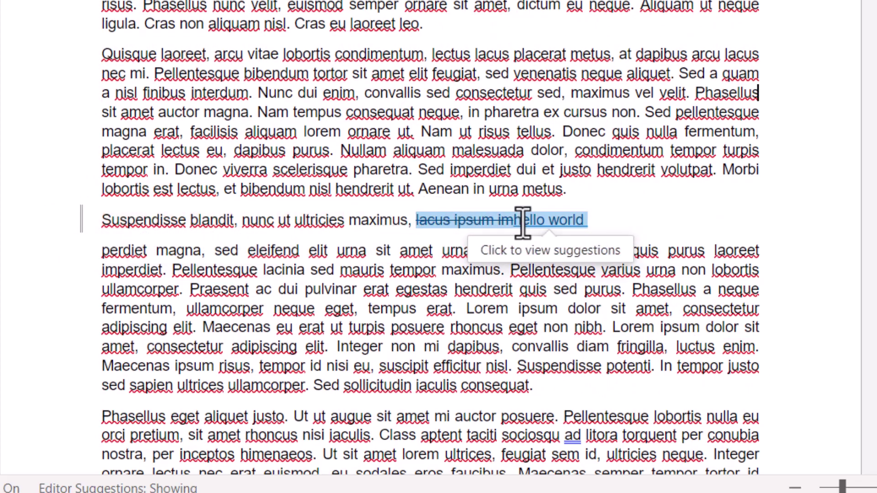
pyautogui.click(554, 222)
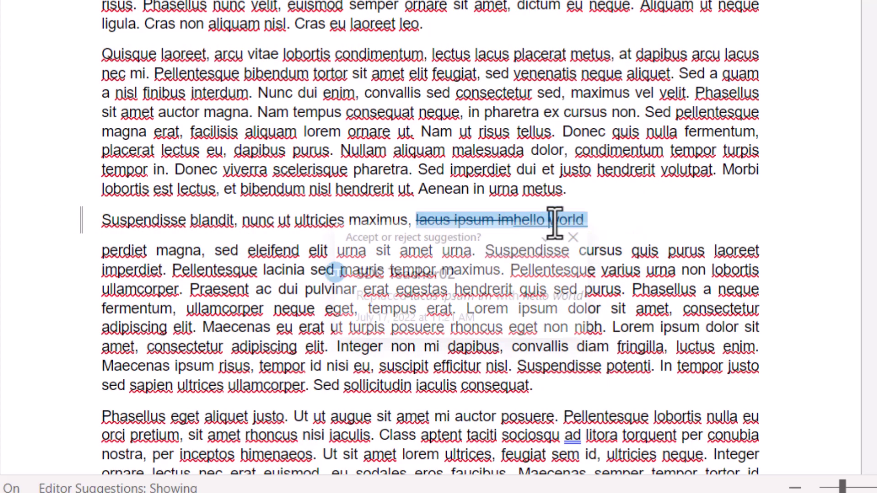
pyautogui.click(548, 248)
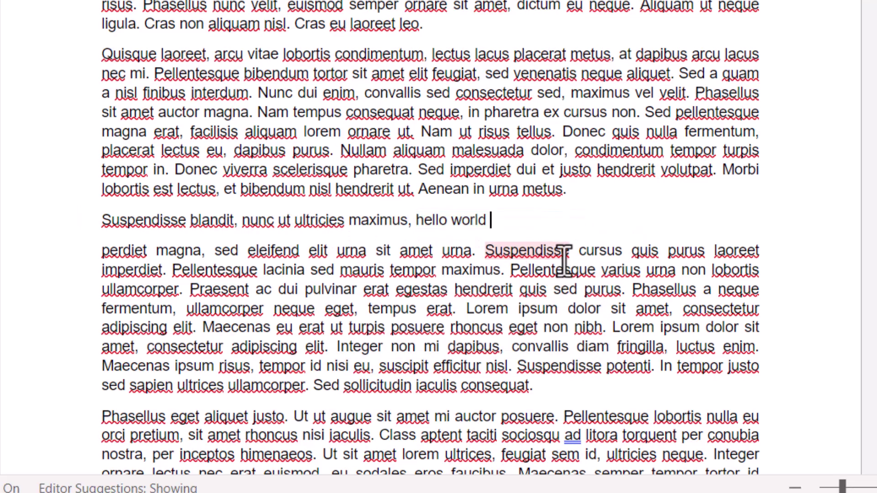